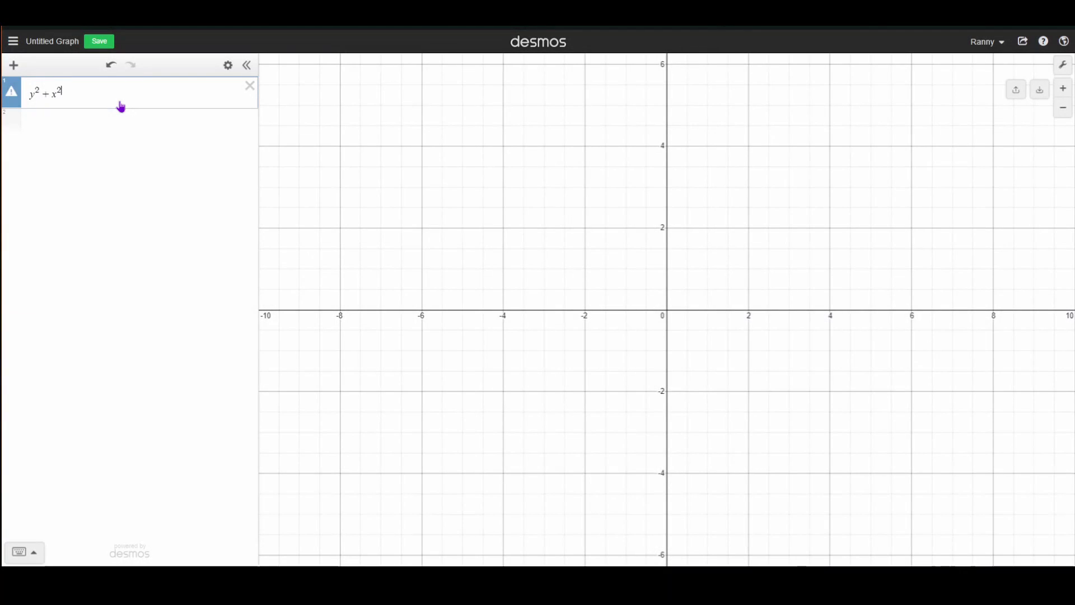
- Make the filled circle y²+x²≤1 clickable with a new slider a, and click it to test
type("<=1")
left_click(11, 91)
left_click(57, 213)
left_click(69, 166)
left_click(657, 299)
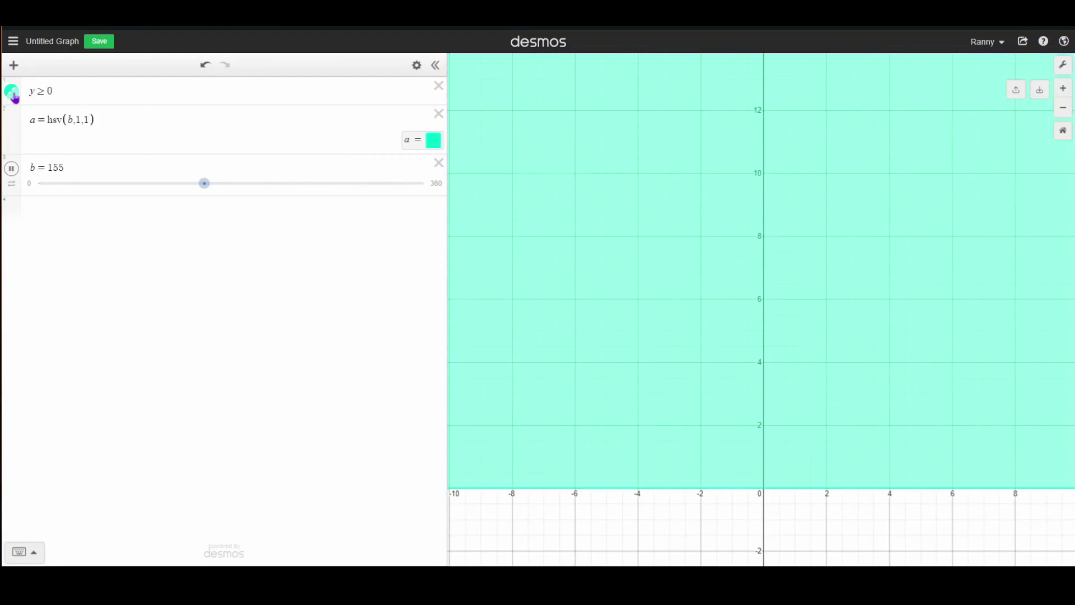
left_click(12, 93)
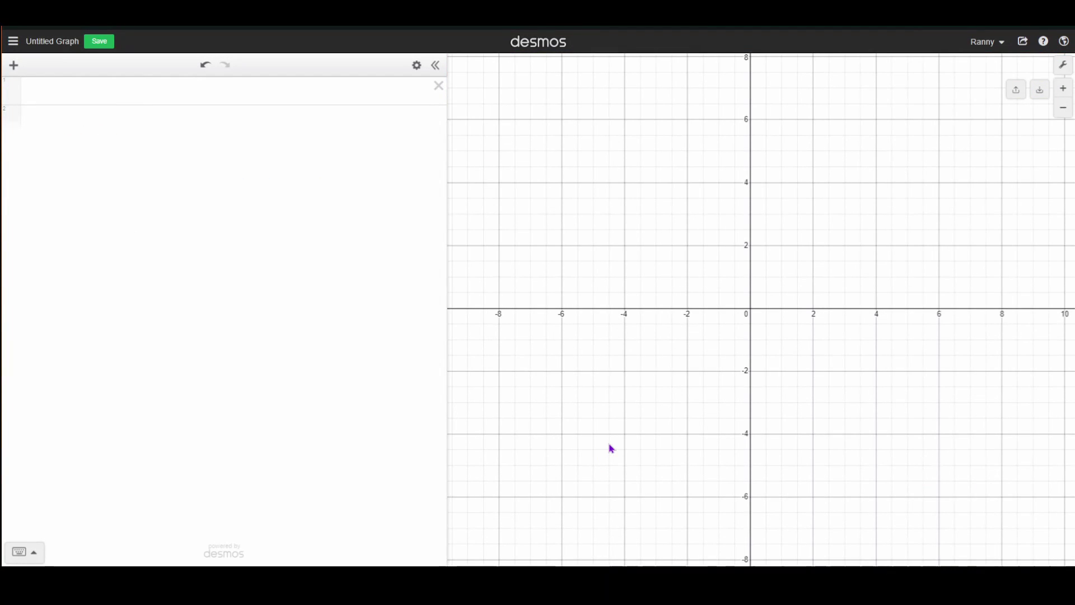
- Run Calc.updateSettings({clickableObjects: true}) in the Chrome DevTools console
key("ctrl+shift+i")
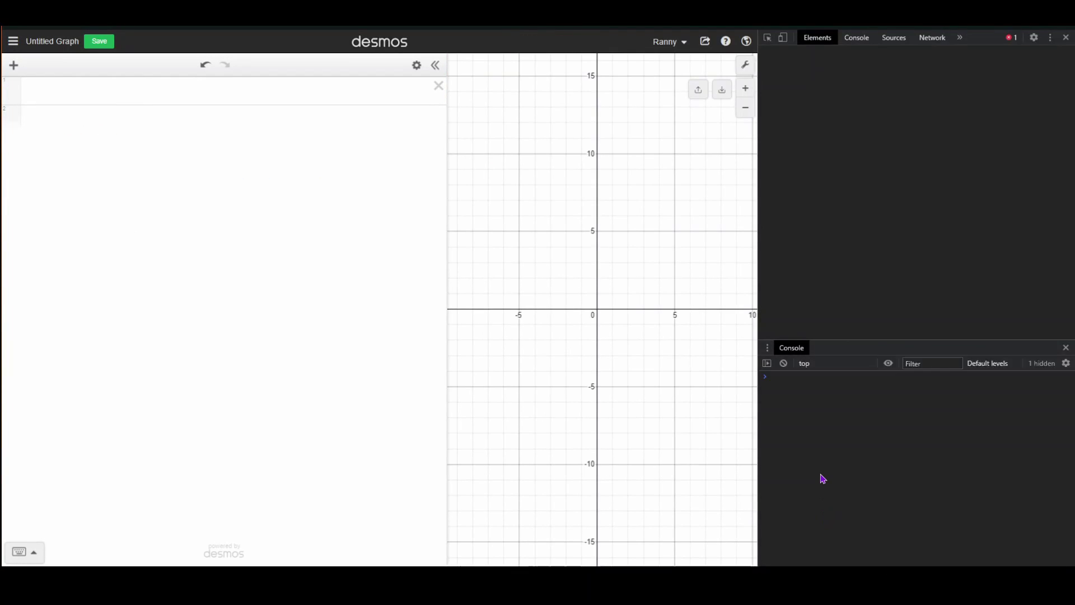
left_click(776, 551)
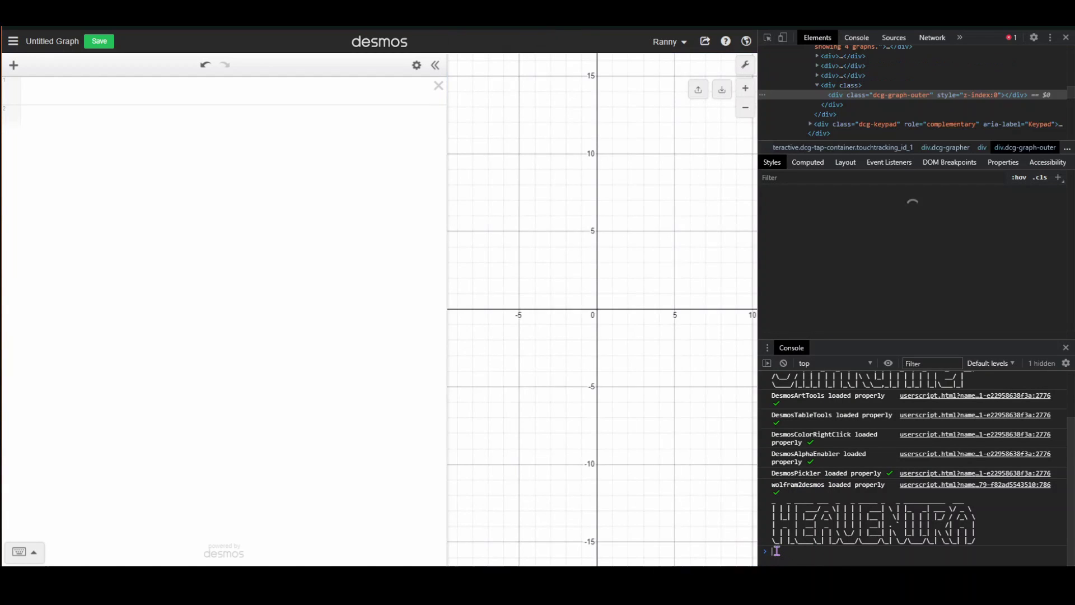
type("Calc.updateSettings({clickableObjects: true})")
key("Return")
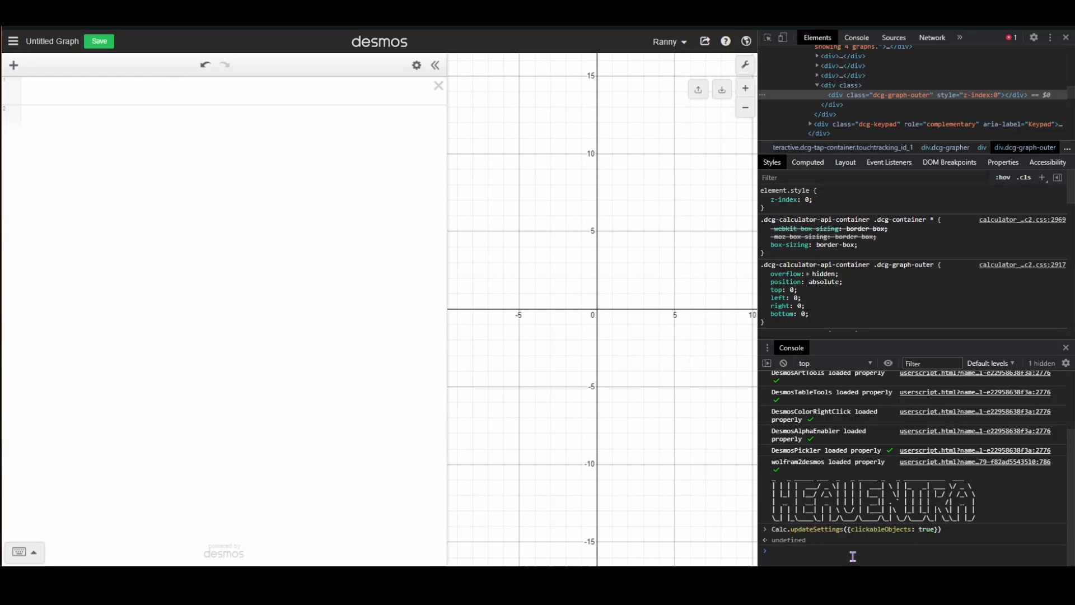
- Re-run the console command, close DevTools, and add point (0,0) labelled 'SUBSCRIBE!!!'
key("ctrl+v")
key("Return")
key("ctrl+shift+i")
type("(0,0")
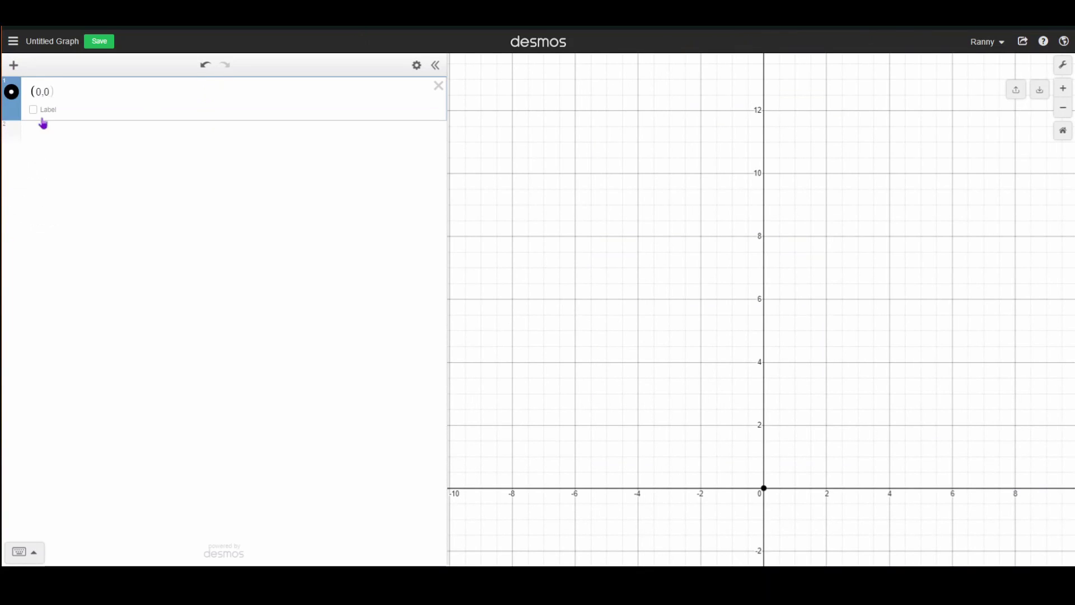
left_click(33, 109)
type("SUBSCRIBE!!!")
- Set the point's label size to 10 and colour the point and label orange
left_click(1063, 130)
left_click(11, 91)
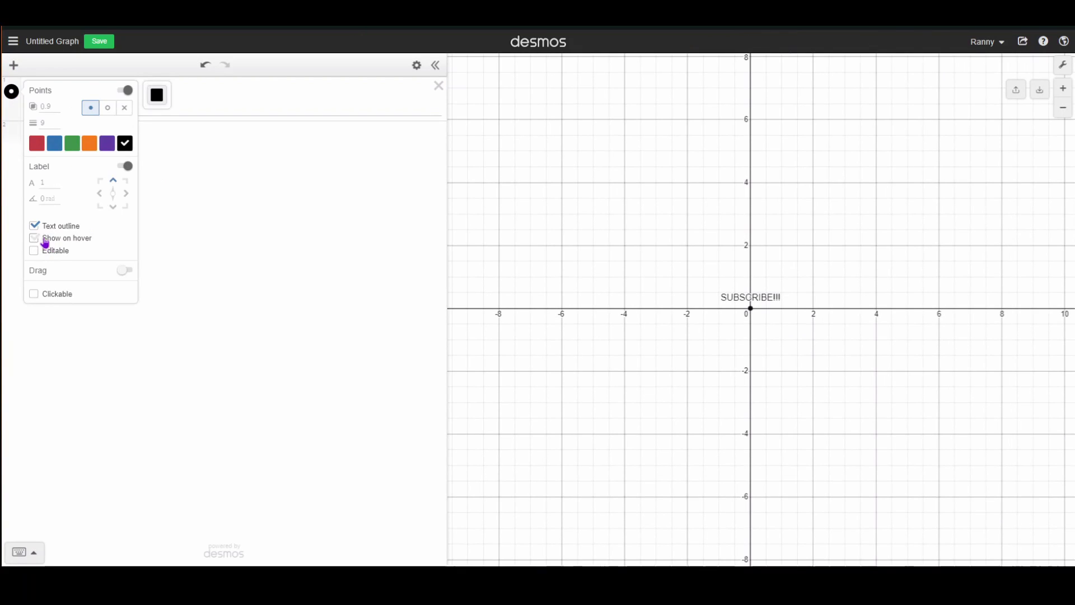
left_click(48, 183)
type("10")
left_click(89, 143)
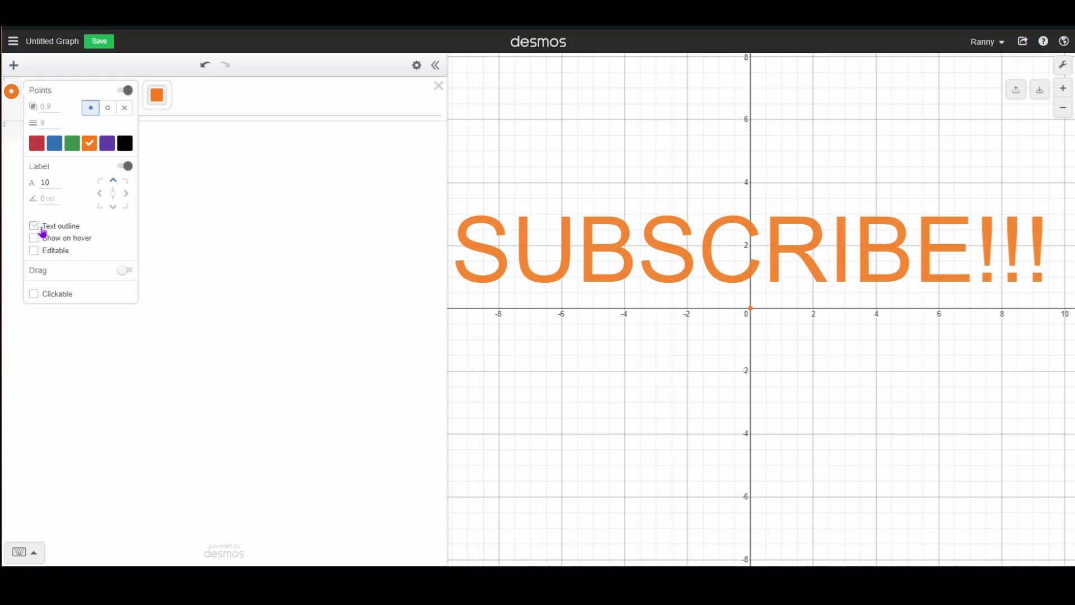
- Add the region y≥0 and colour it black
left_click(243, 134)
type("y>=0")
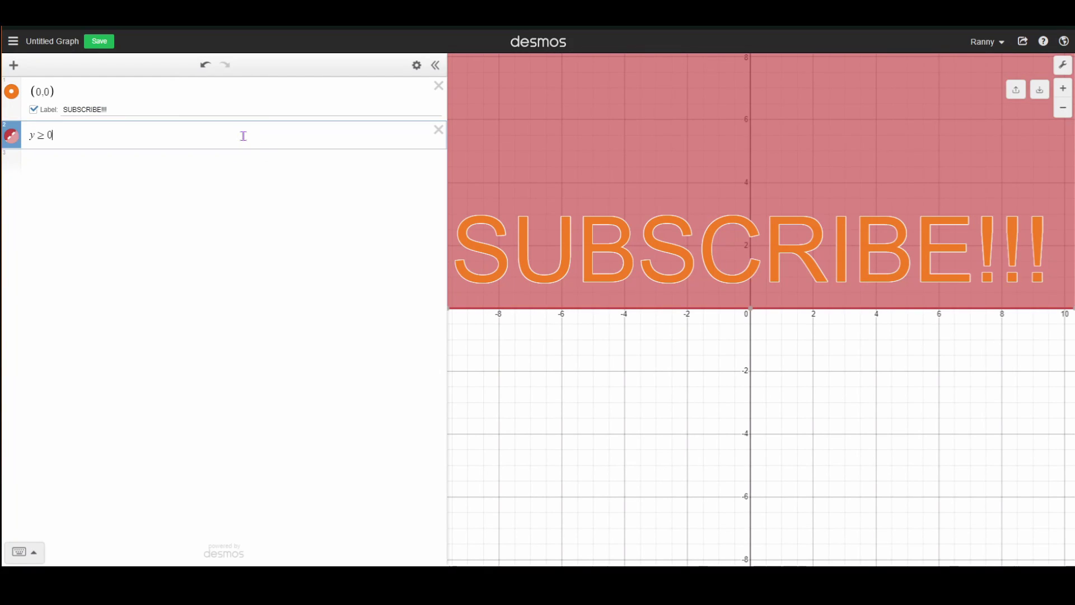
left_click(11, 134)
left_click(123, 184)
left_click(224, 162)
- Make the point's label editable on the graph and rewrite it as 'And Like!'
left_click(11, 91)
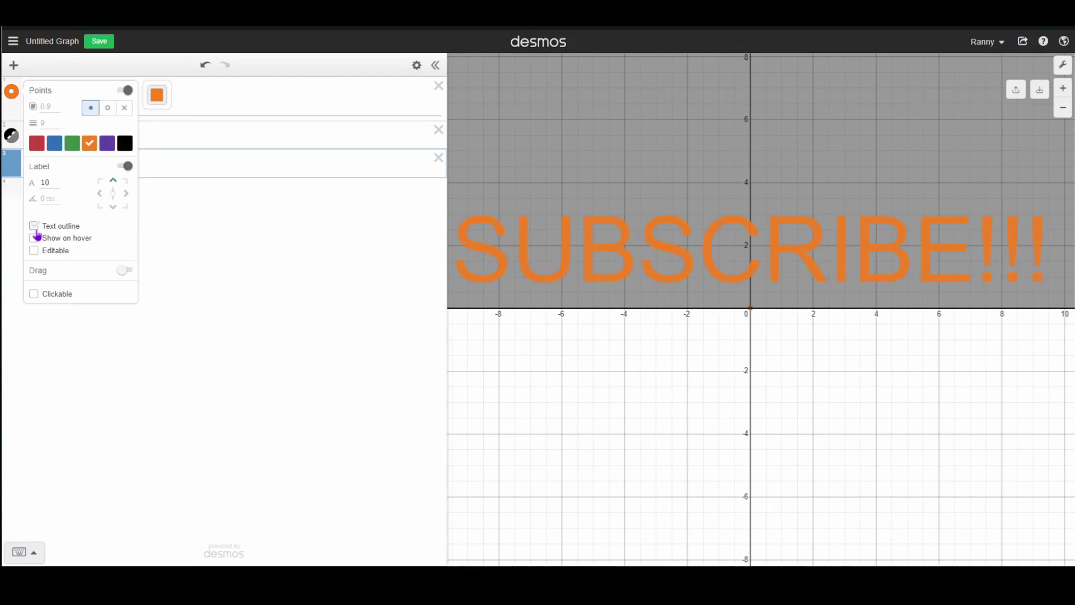
left_click(34, 250)
left_click(164, 157)
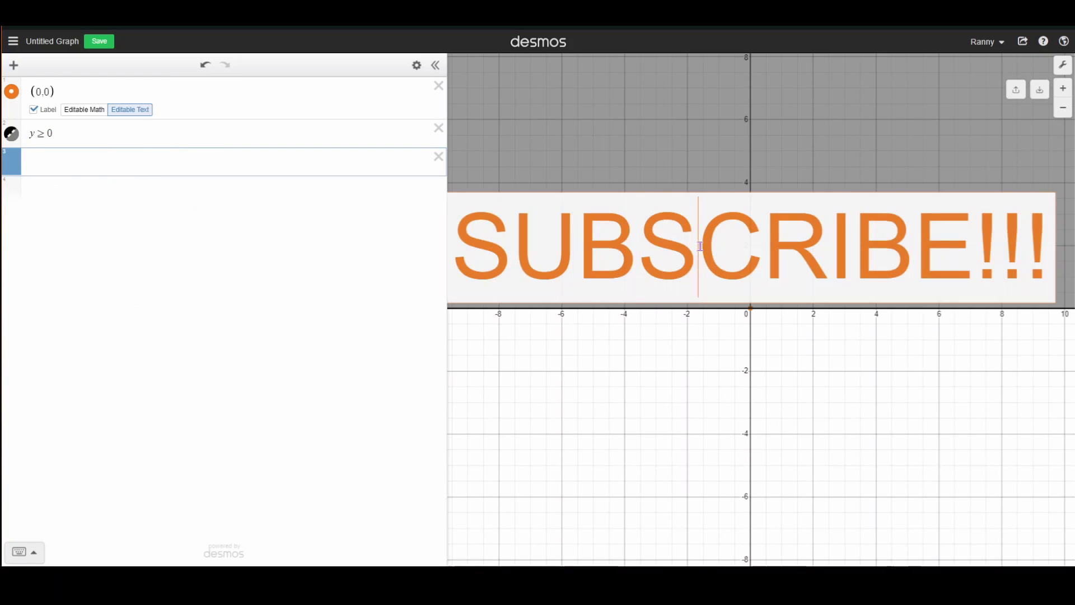
key("ctrl+a")
type("And Like!")
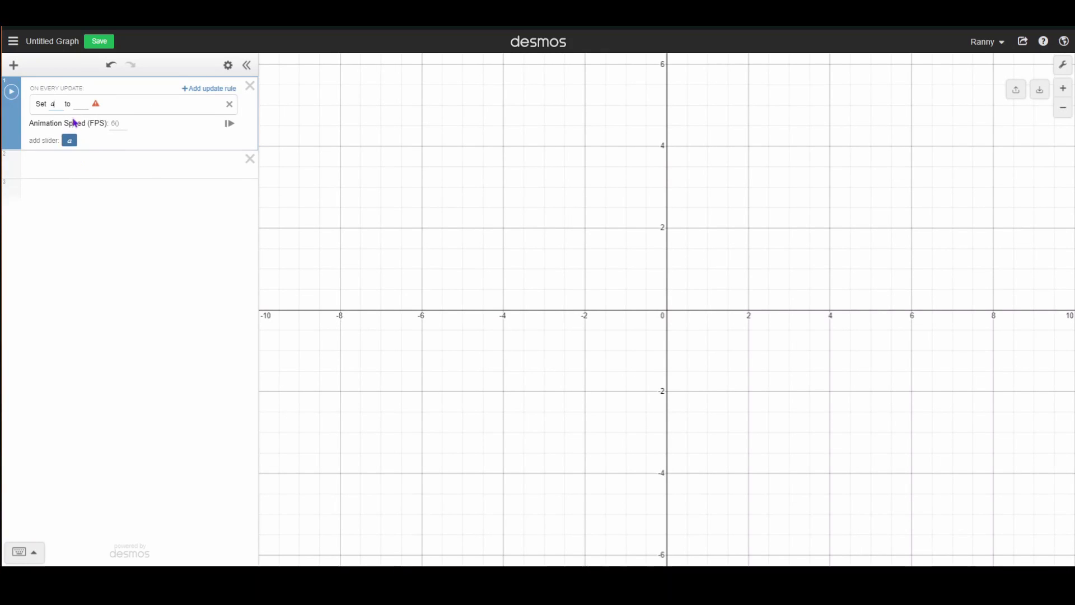
- Create slider a and change the update rule to join(a,1)
left_click(81, 103)
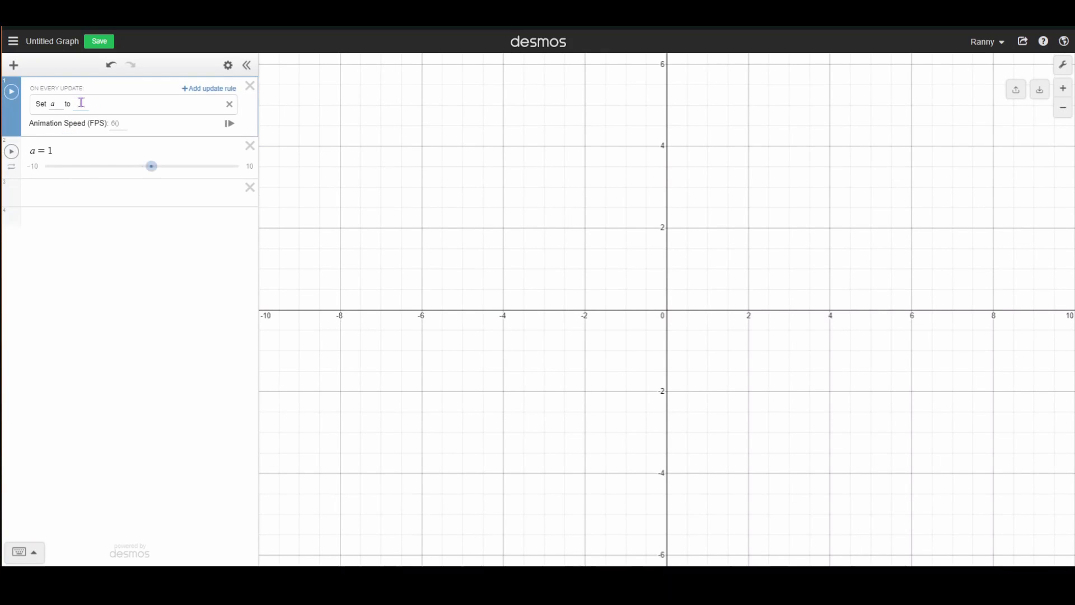
key("BackSpace")
key("BackSpace")
key("BackSpace")
type("join(a,1)")
- Set a to [0], then type 'betchacant' to trigger the Challenge accepted easter egg
left_click(58, 151)
key("BackSpace")
type("[0")
key("Return")
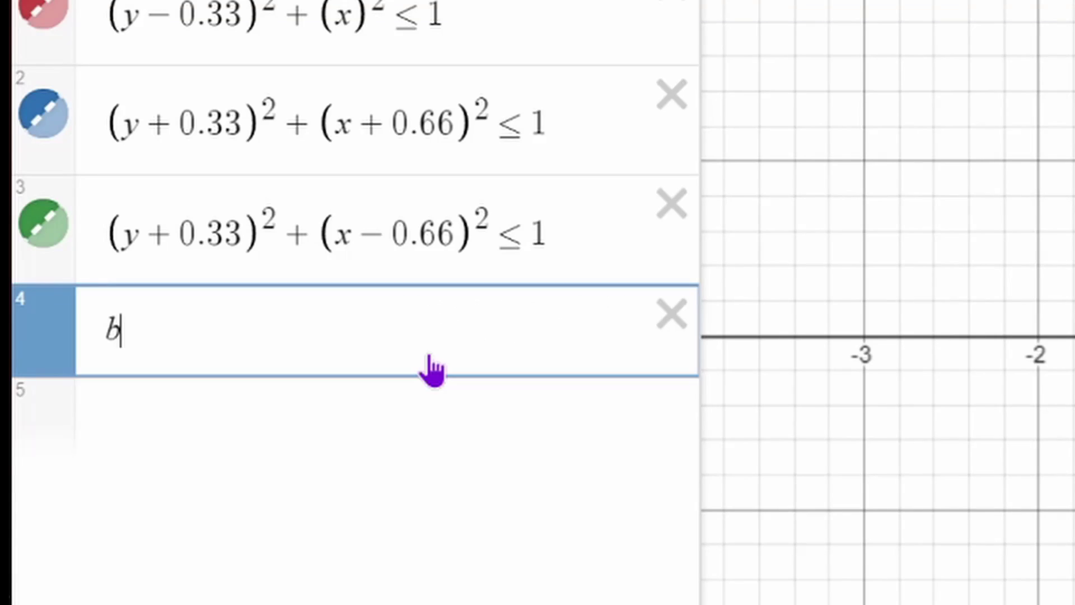
type("etchacant")
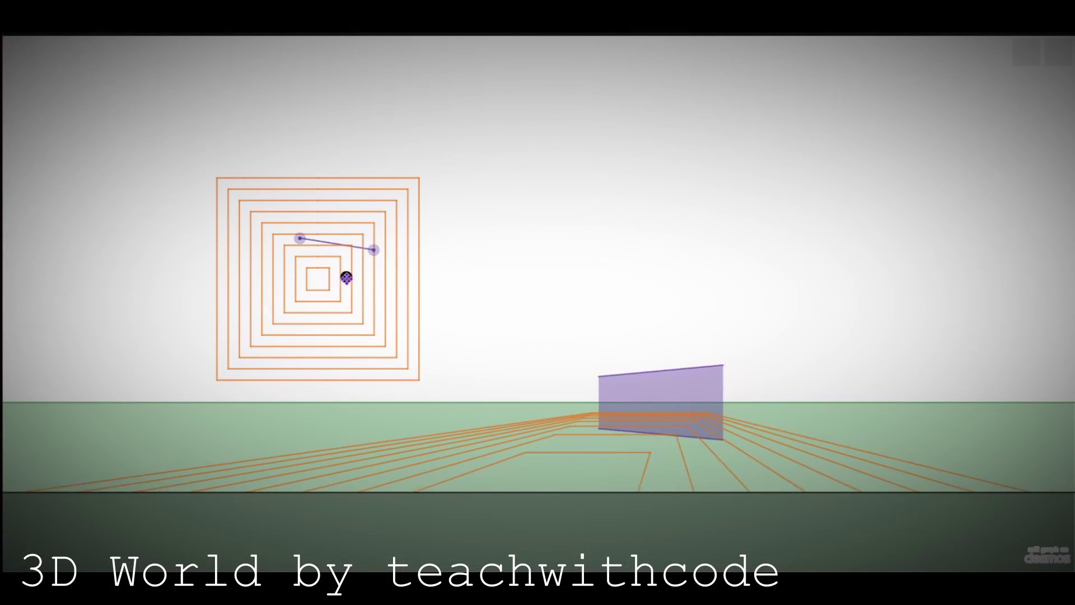
- Drag the viewer's position point left on the 3D World minimap
left_click_drag(363, 278, 302, 302)
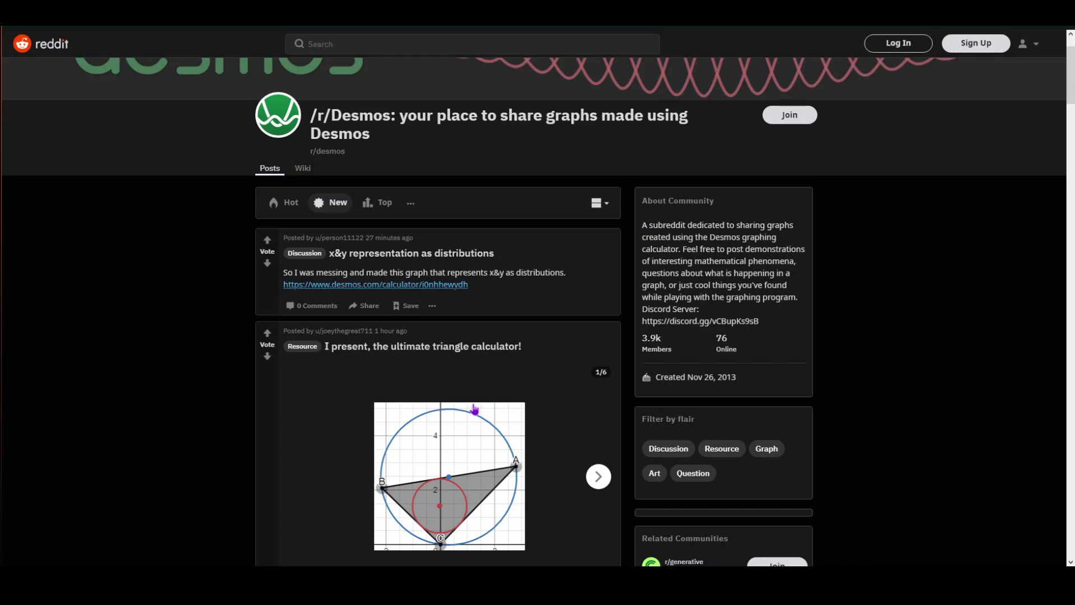
scroll(474, 409, "down", 5)
scroll(470, 403, "up", 6)
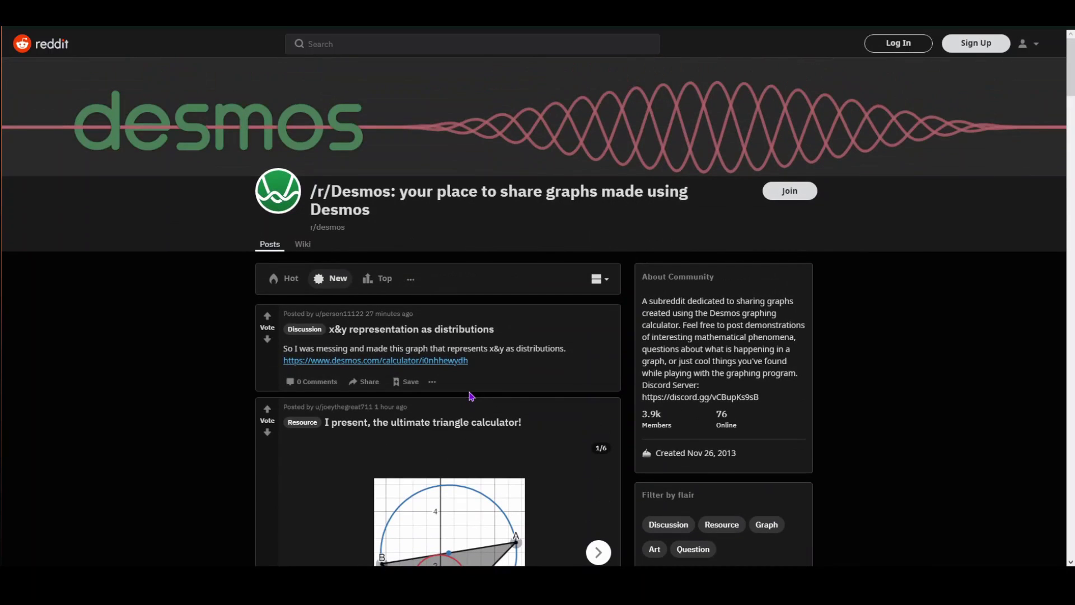
- Play slider b so the hsv-coloured y≥0 region cycles through the hues
scroll(278, 274, "down", 3)
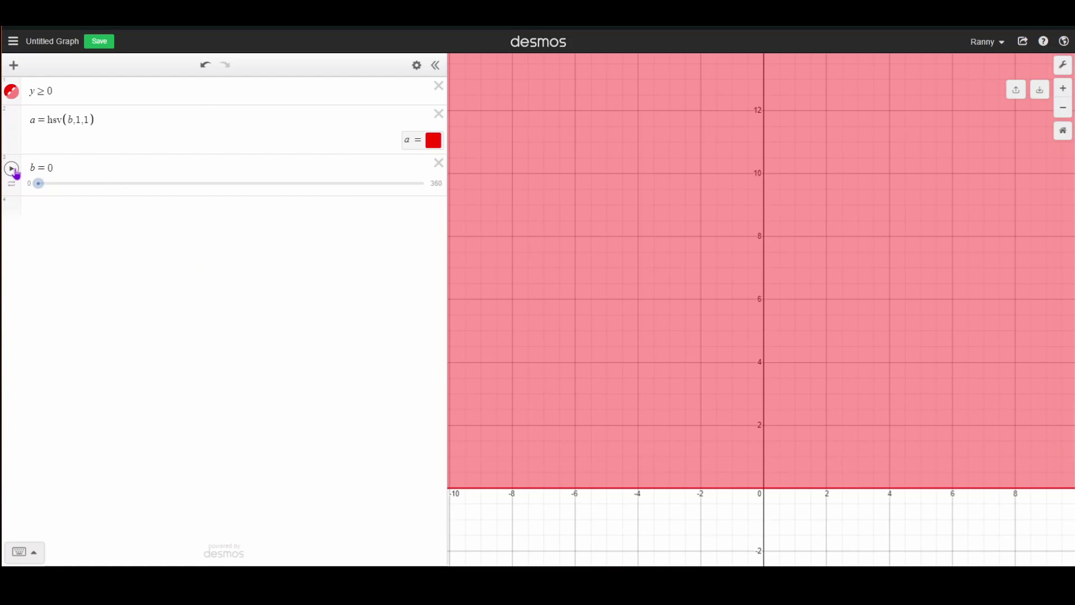
left_click(13, 170)
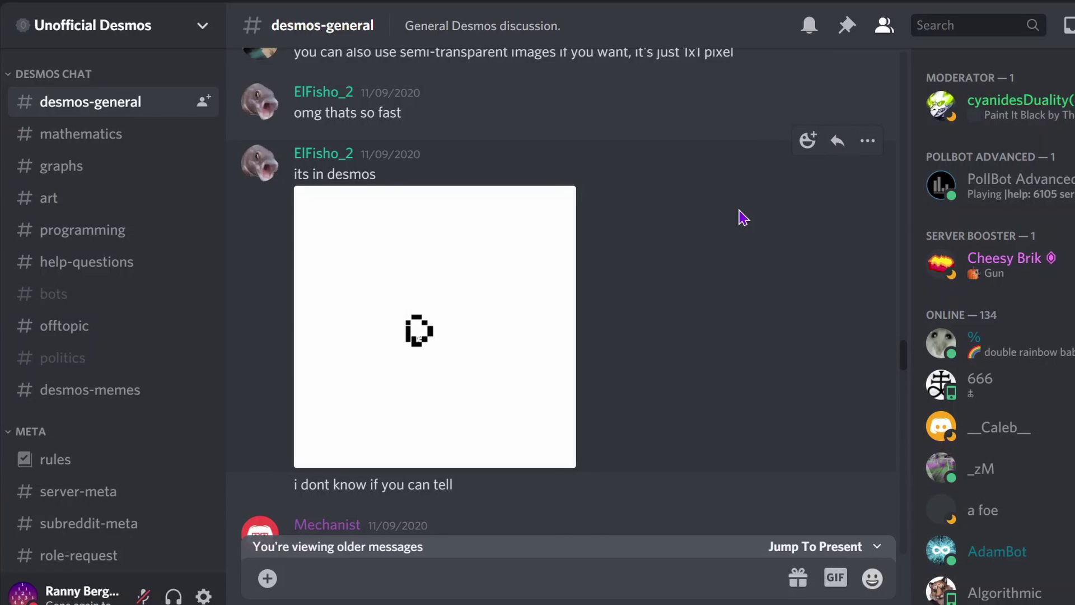
- Scroll #desmos-general to the thread on undocumented features and point-based buttons
scroll(743, 217, "down", 8)
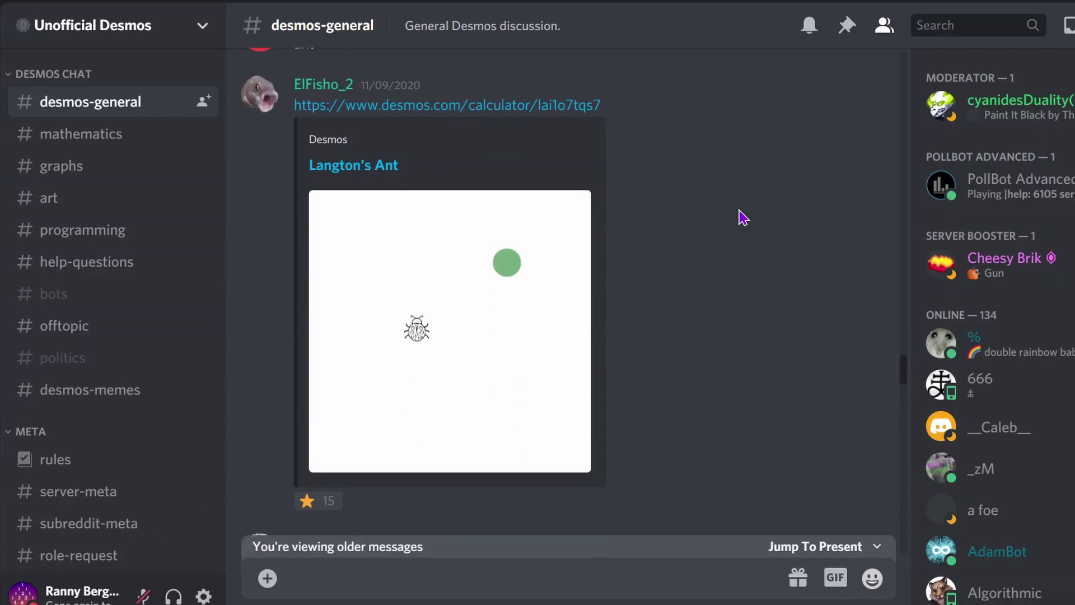
scroll(742, 217, "down", 8)
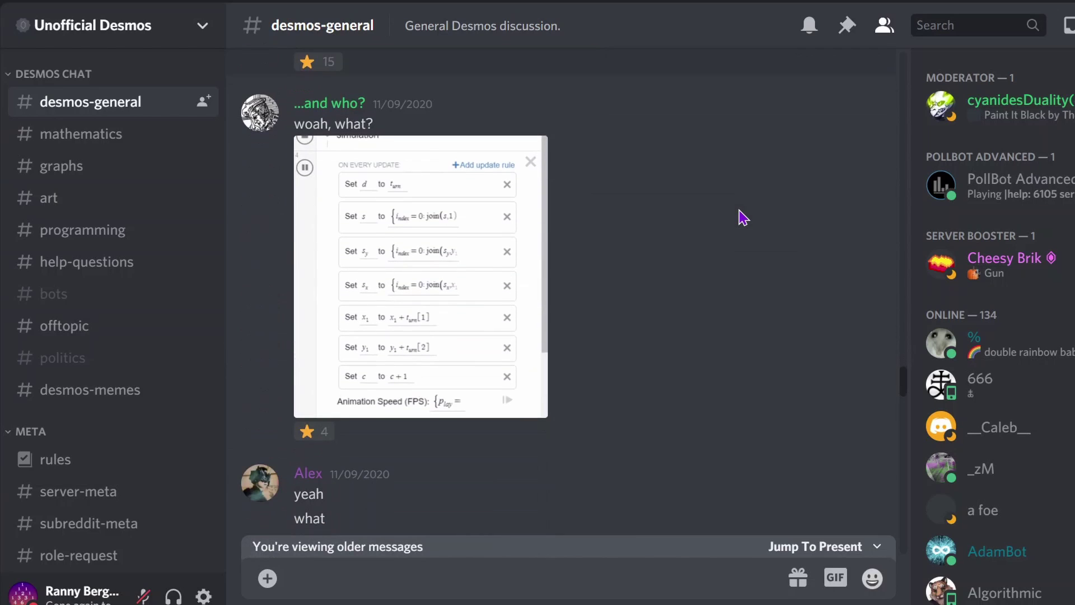
scroll(743, 217, "down", 8)
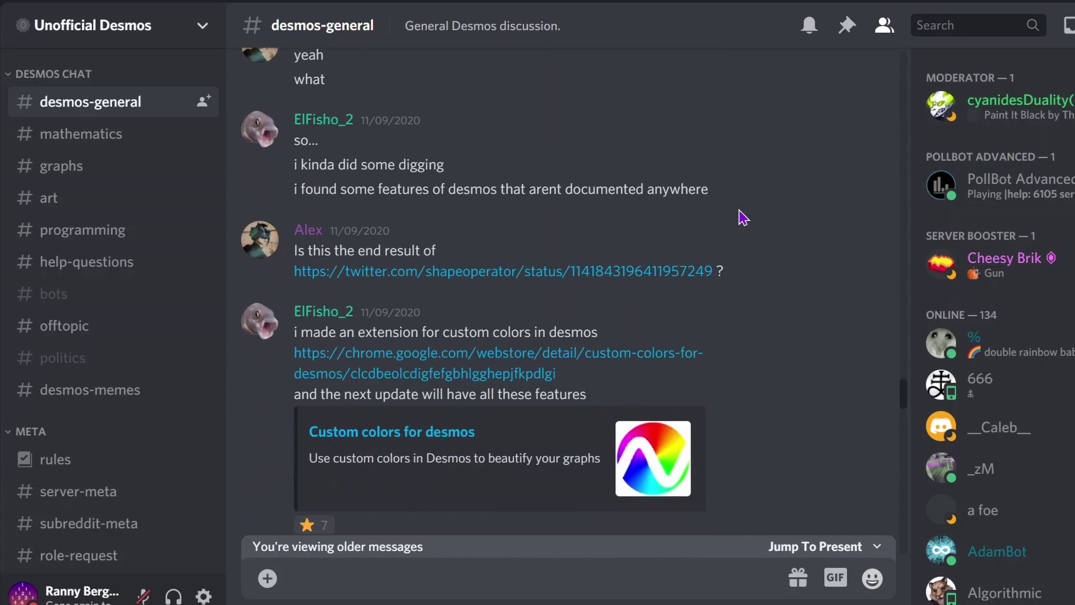
scroll(743, 217, "down", 8)
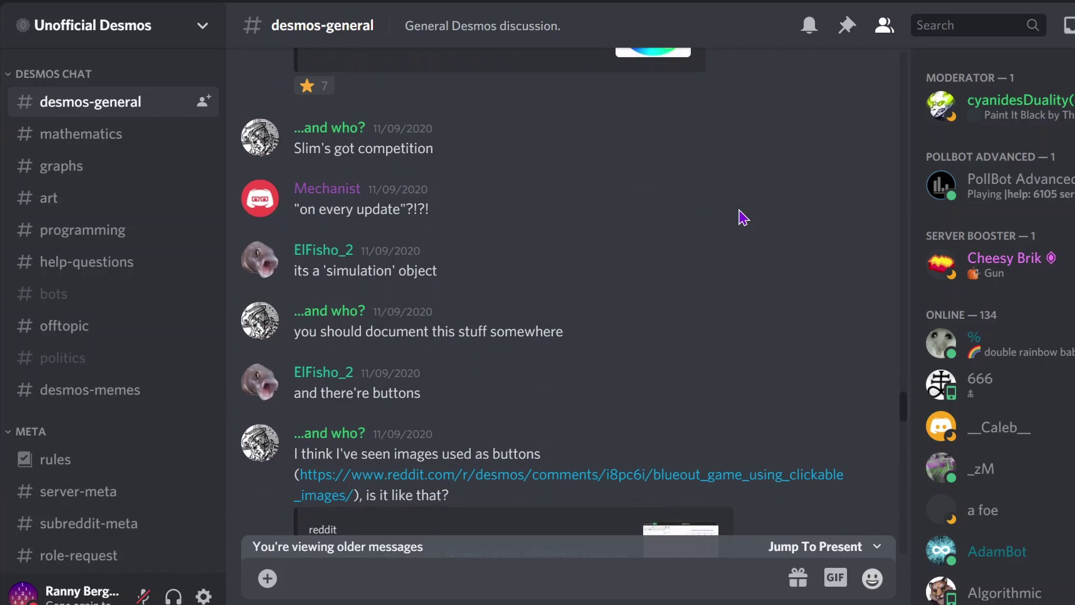
- Turn the colour-picker's hue toward green and max its darkness for a cyan background
scroll(743, 217, "down", 6)
scroll(743, 217, "down", 1)
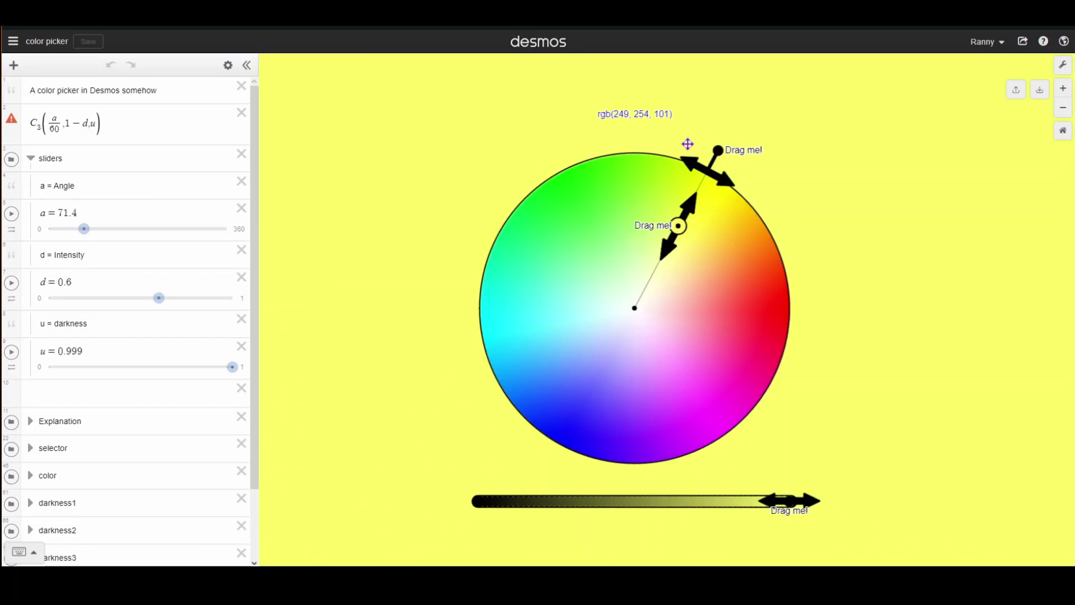
left_click_drag(683, 143, 555, 149)
left_click_drag(593, 224, 610, 259)
left_click_drag(684, 501, 804, 500)
left_click_drag(610, 259, 435, 302)
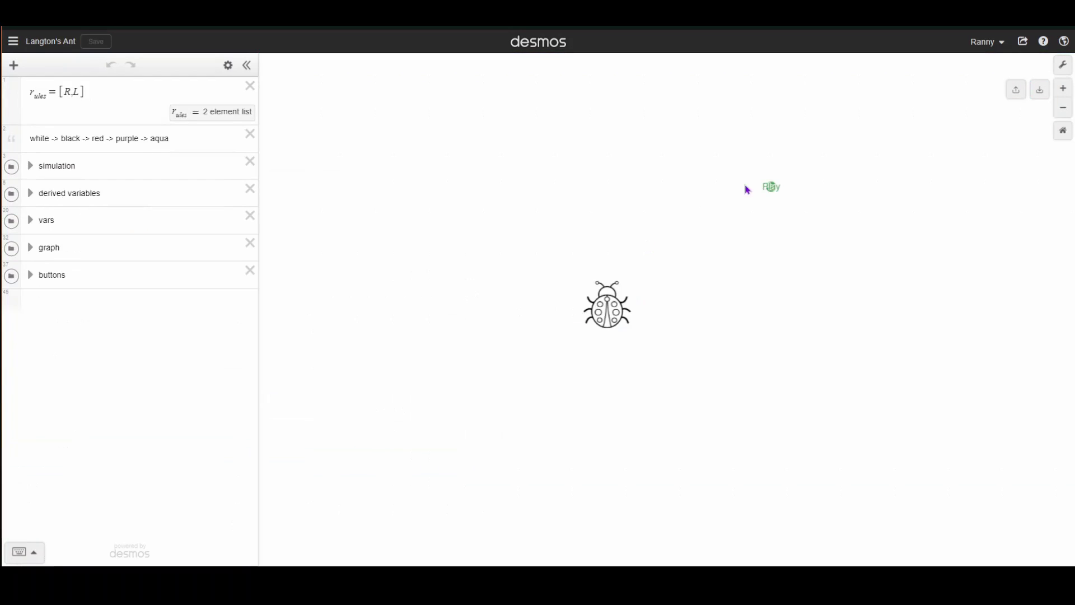
- Start the Langton's Ant simulation running
left_click(772, 190)
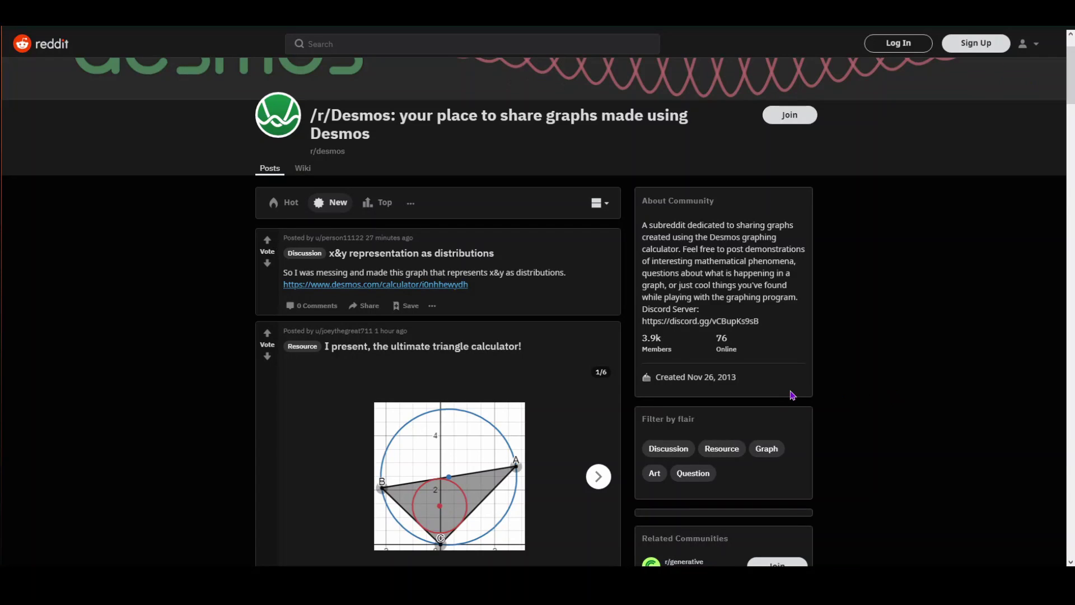
scroll(479, 411, "down", 5)
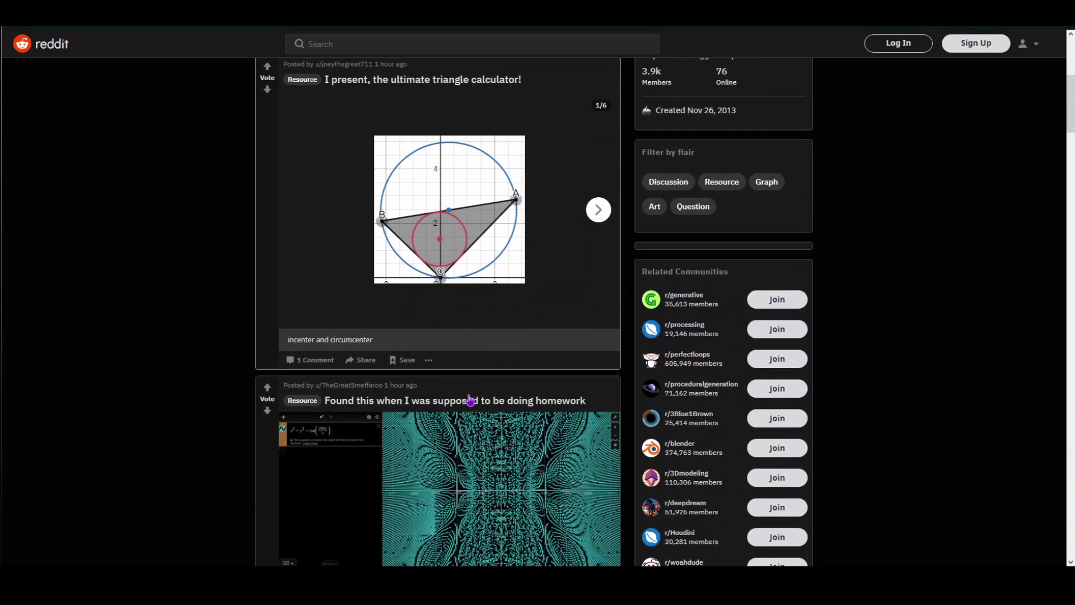
scroll(469, 400, "up", 6)
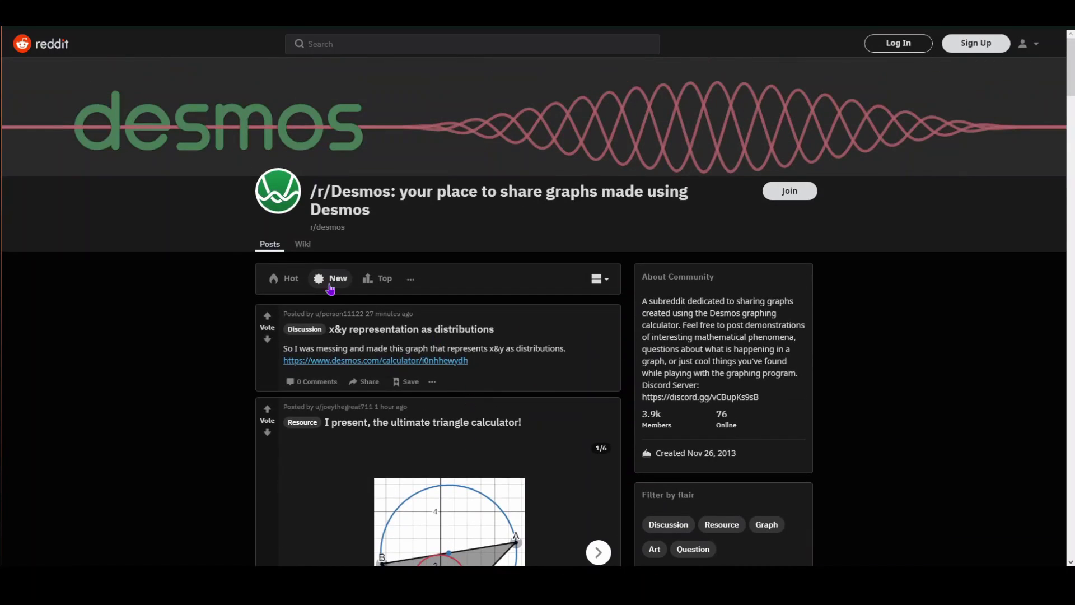
- Scroll the Discord chat to the message listing the Calc.updateSettings commands
scroll(299, 204, "down", 4)
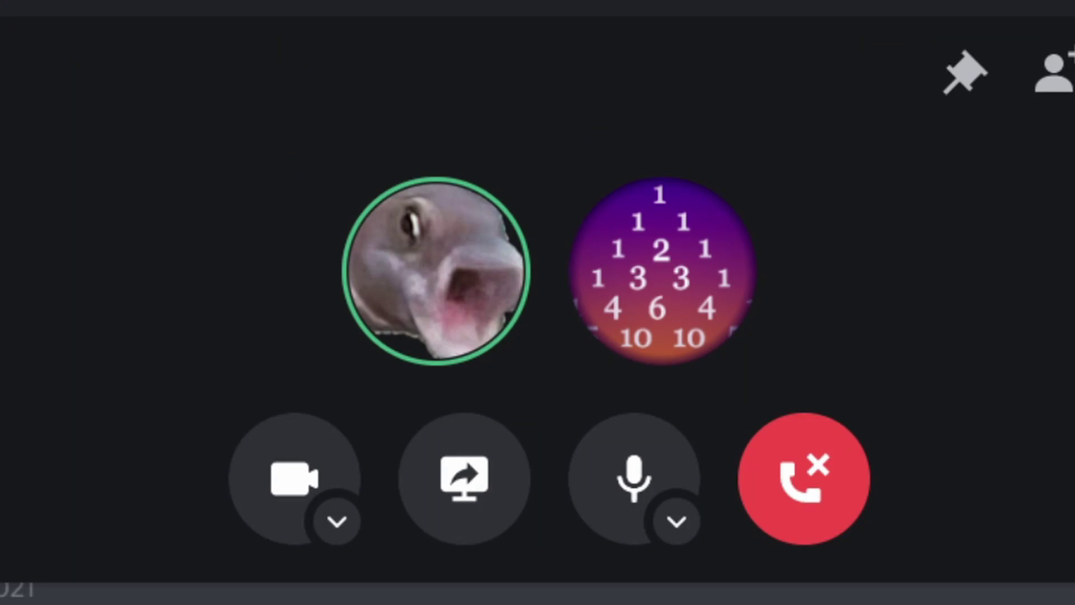